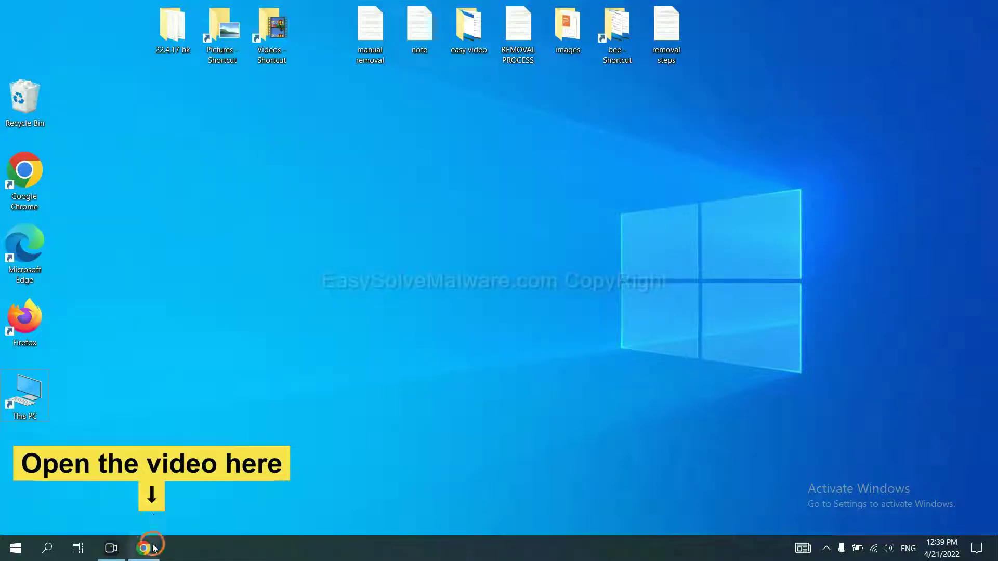
- Download the SpyHunter for Windows installer from the EasySolveMalware guide linked in the video description
{"action": "left_click", "coordinate": [146, 547]}
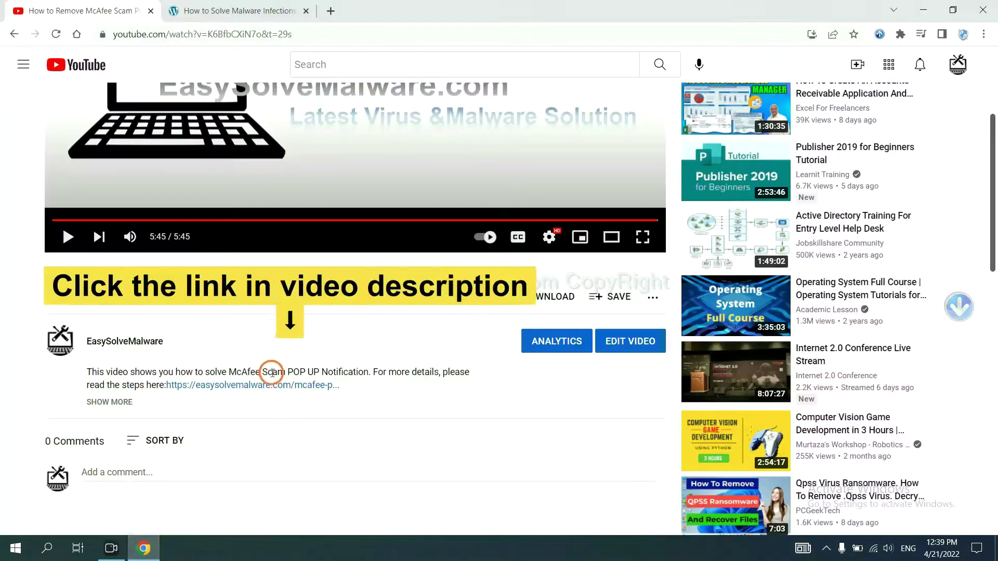
{"action": "left_click", "coordinate": [275, 386]}
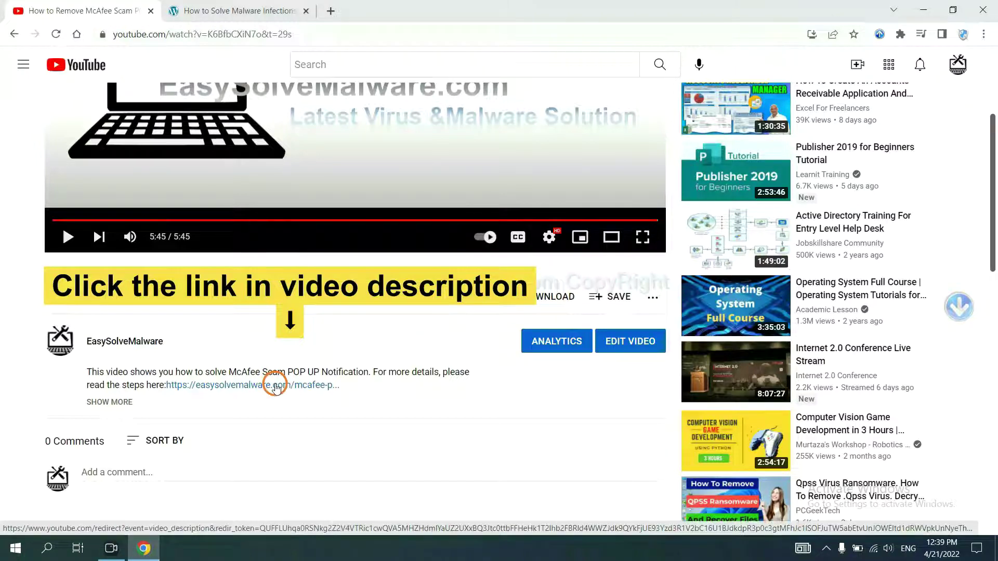
{"action": "scroll", "coordinate": [993, 265], "scroll_direction": "down", "scroll_amount": 4}
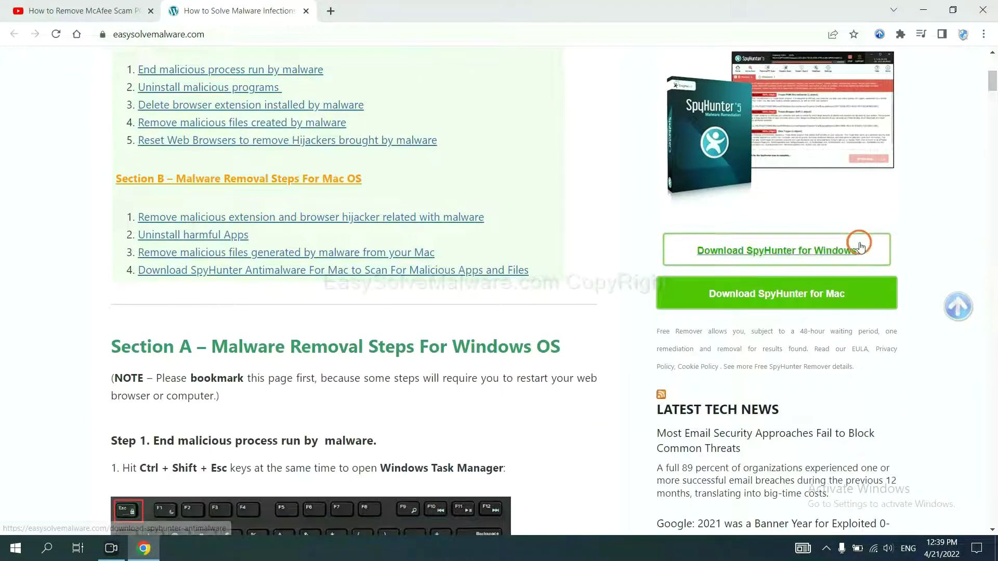
{"action": "left_click", "coordinate": [847, 250]}
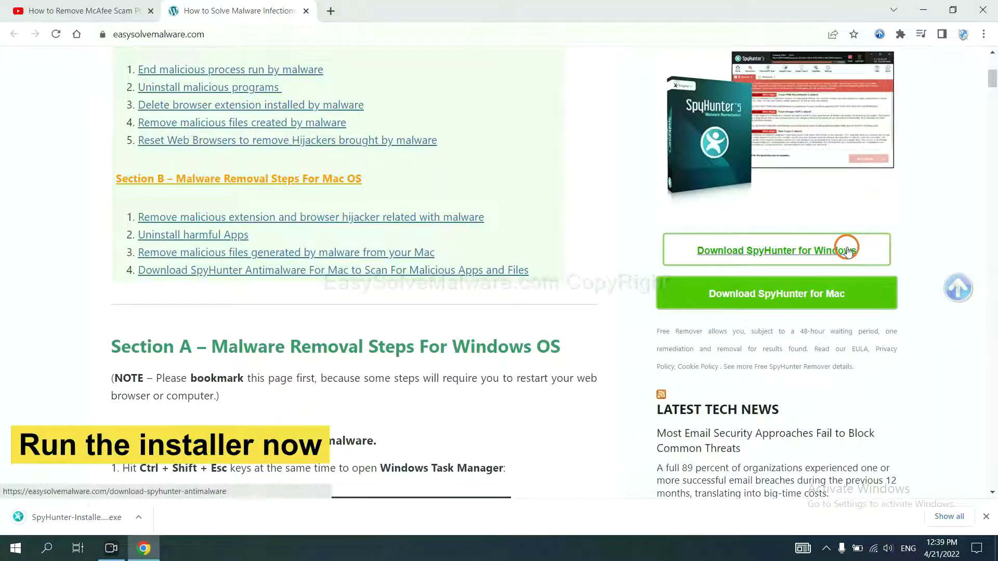
- Run the SpyHunter installer in English, accept the EULA, and install SpyHunter 5
{"action": "left_click", "coordinate": [63, 517]}
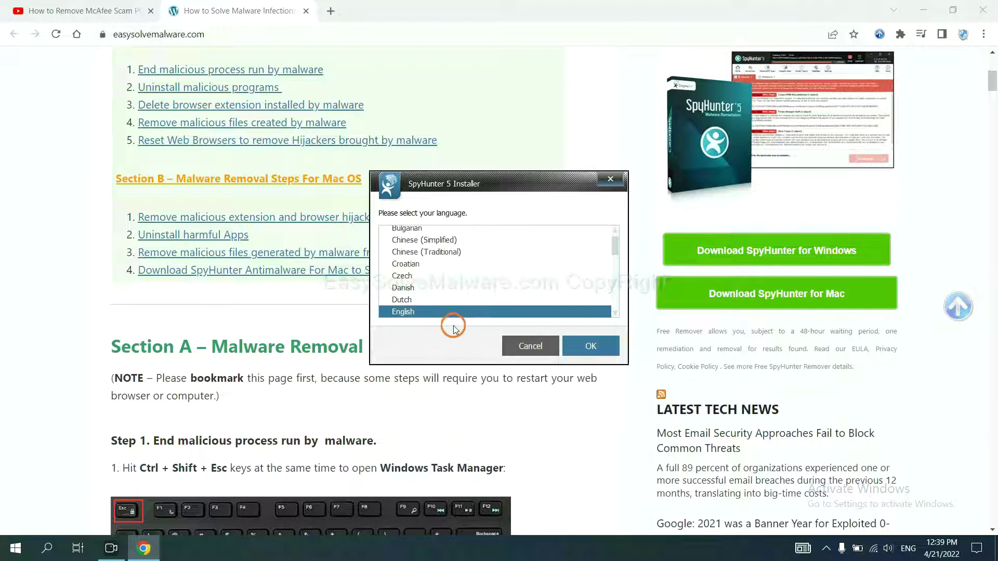
{"action": "left_click", "coordinate": [576, 346]}
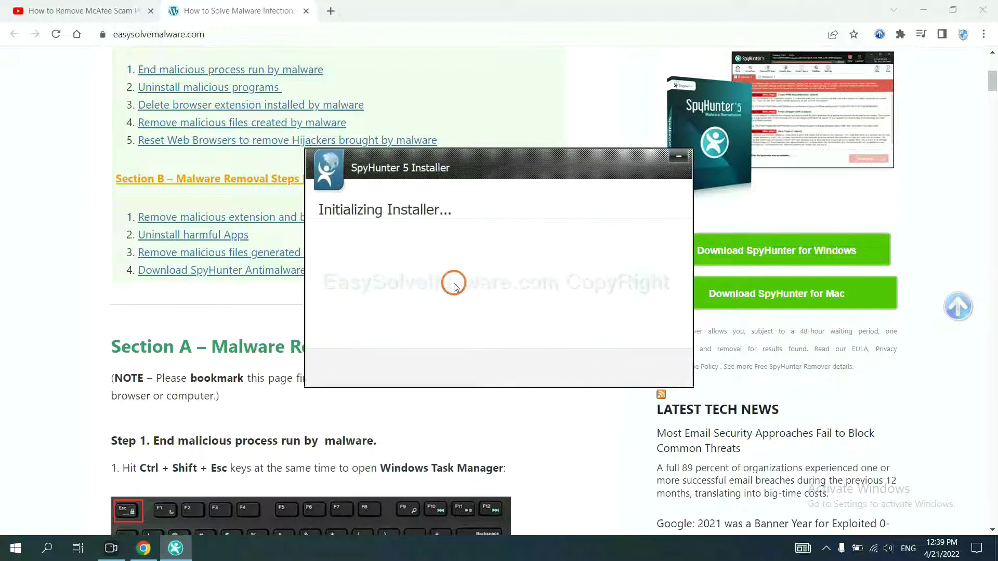
{"action": "left_click", "coordinate": [427, 285]}
{"action": "left_click", "coordinate": [322, 250]}
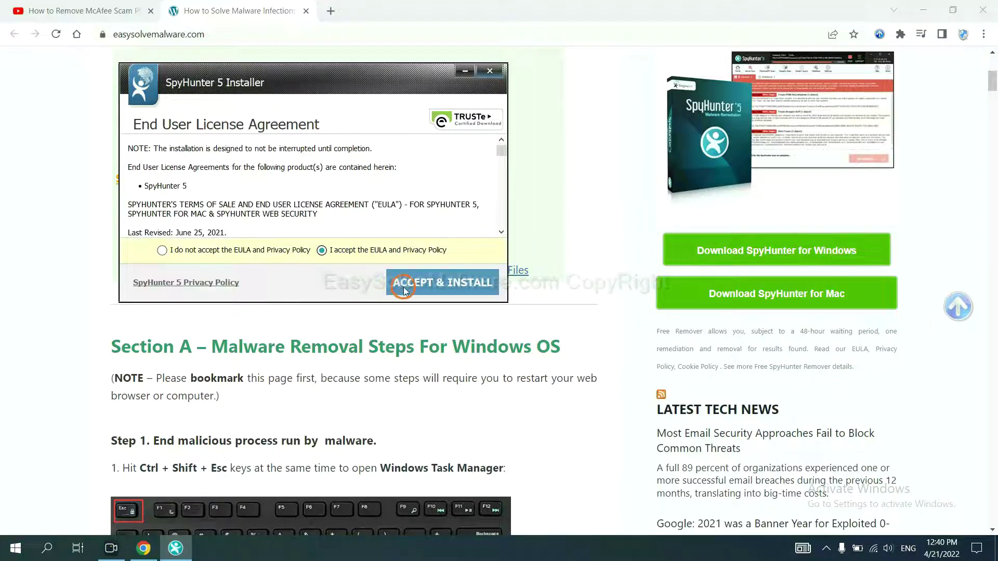
{"action": "left_click", "coordinate": [405, 289]}
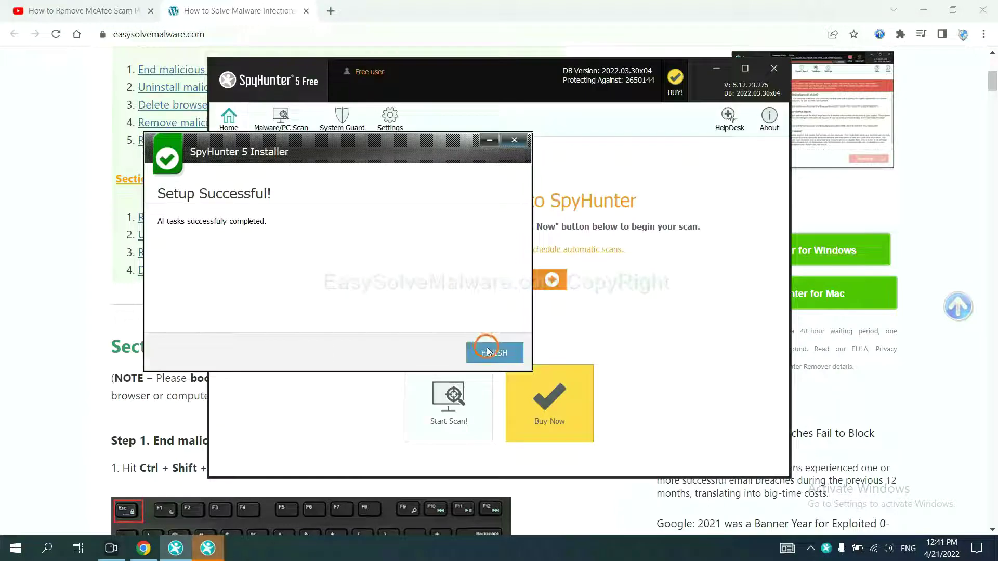
{"action": "left_click", "coordinate": [488, 353]}
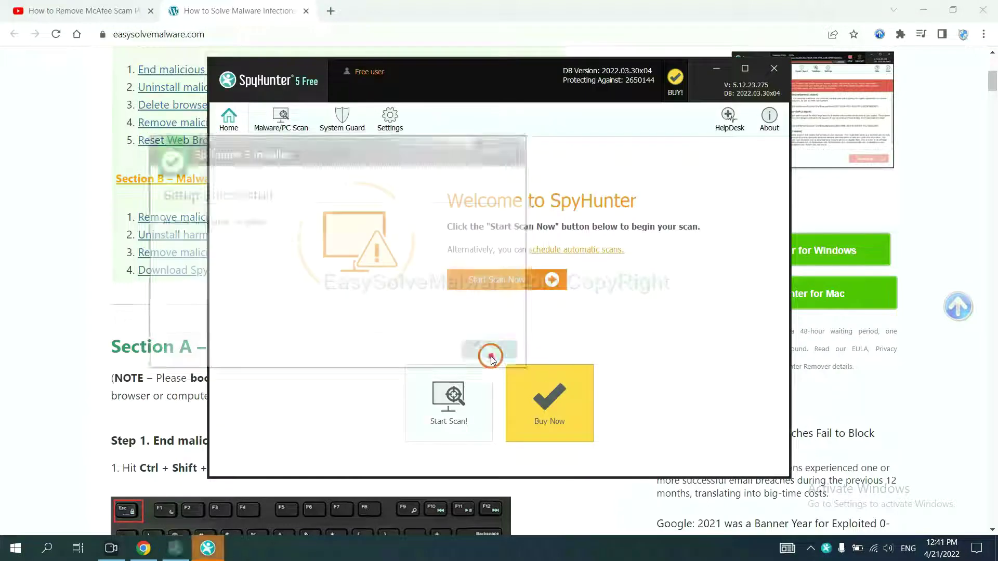
- Scan the computer with SpyHunter 5 and continue past the Unknown Objects results showing remove360.bat
{"action": "left_click", "coordinate": [491, 282]}
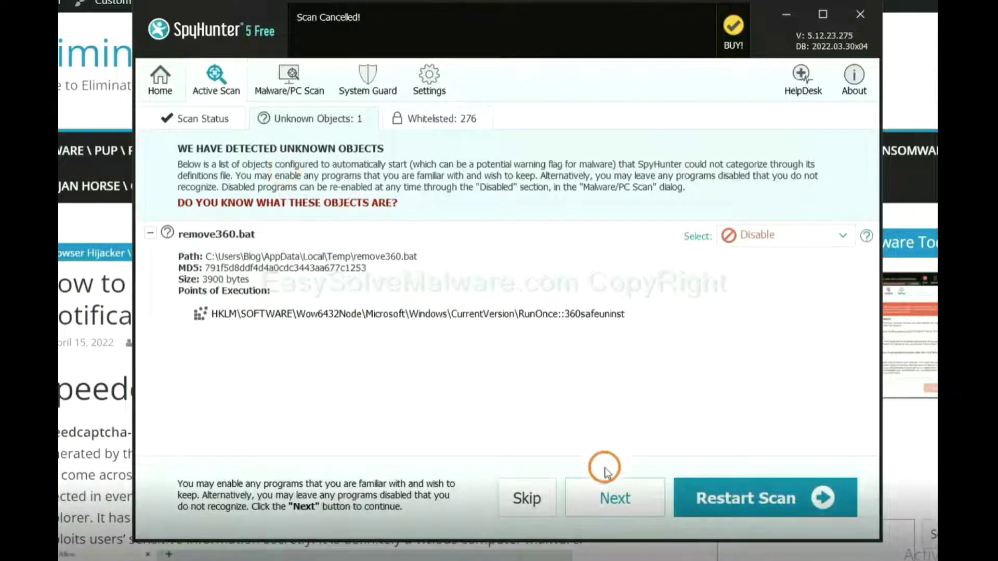
{"action": "left_click", "coordinate": [607, 496]}
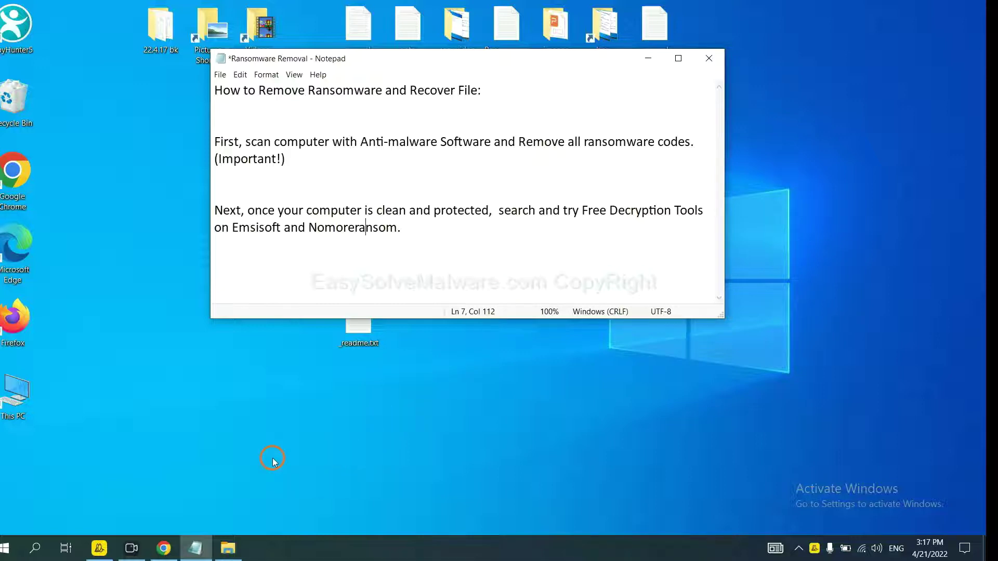
- Return to the jhdd File Virus guide and scroll to Step 4's Emsisoft and No More Ransom links
{"action": "left_click", "coordinate": [163, 548]}
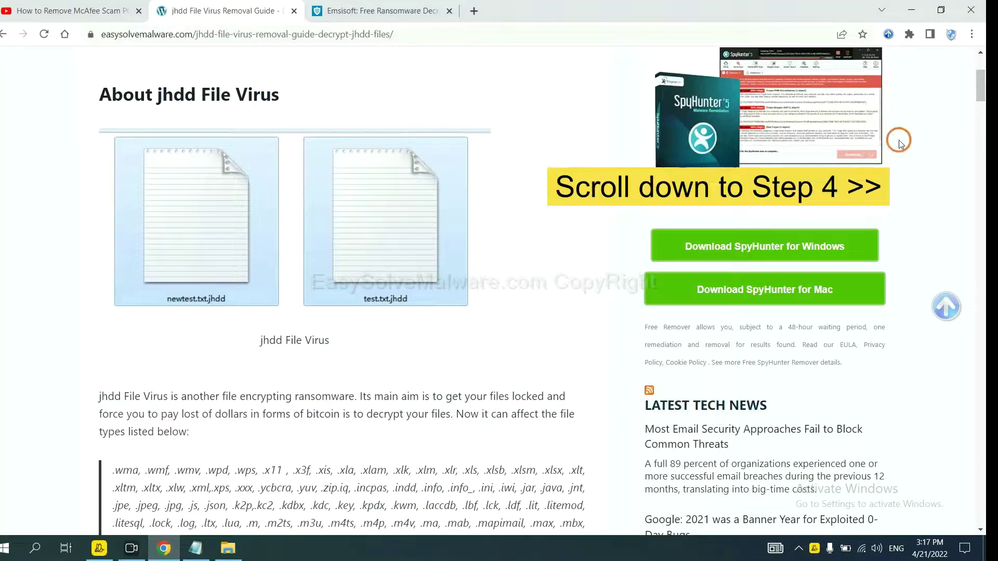
{"action": "left_click_drag", "start_coordinate": [982, 78], "coordinate": [973, 446]}
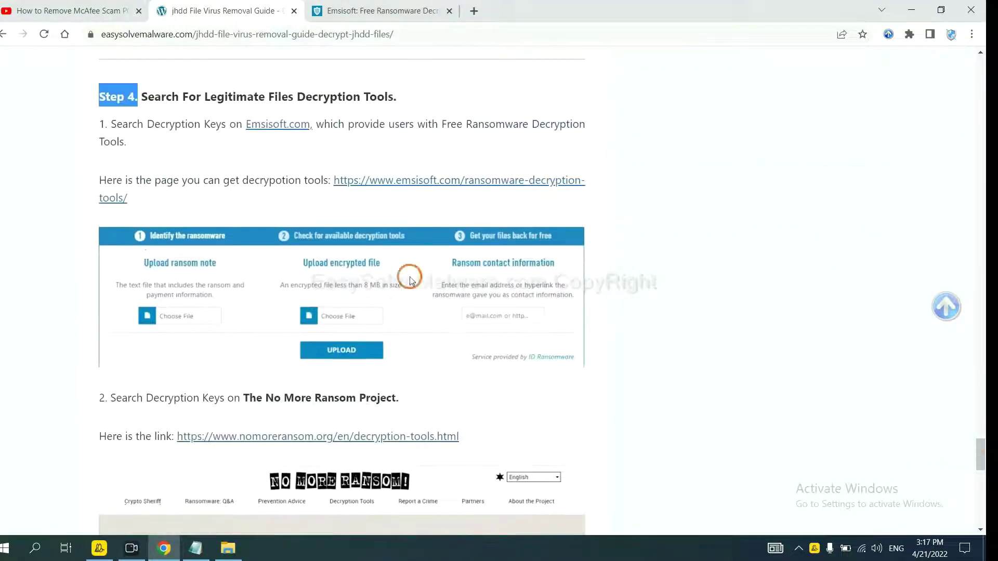
{"action": "left_click", "coordinate": [292, 74]}
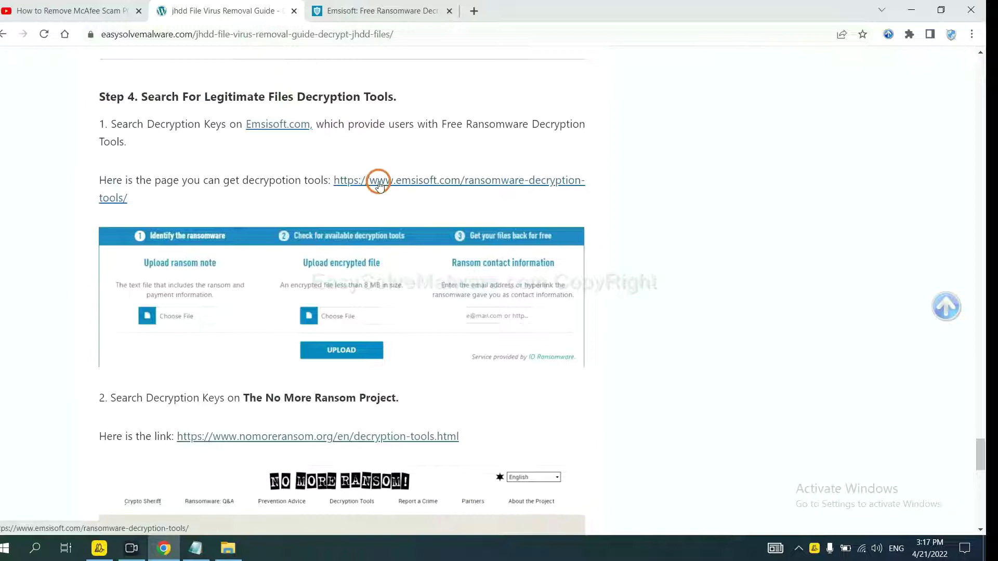
{"action": "scroll", "coordinate": [343, 202], "scroll_direction": "down", "scroll_amount": 1}
{"action": "scroll", "coordinate": [342, 203], "scroll_direction": "down", "scroll_amount": 2}
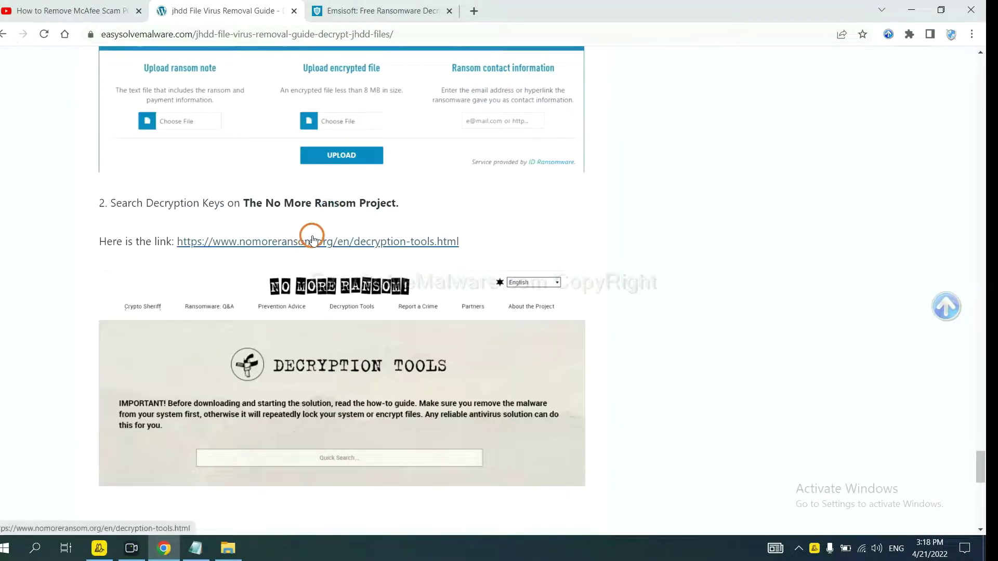
{"action": "scroll", "coordinate": [441, 240], "scroll_direction": "up", "scroll_amount": 4}
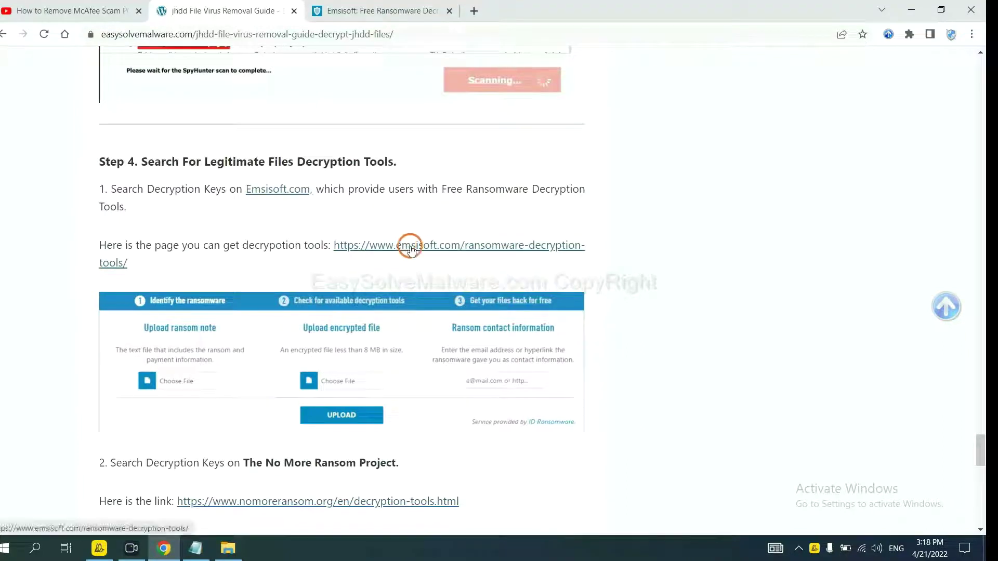
- Open Emsisoft's ransomware decryption tools page and scroll down to its upload fields
{"action": "left_click", "coordinate": [408, 245]}
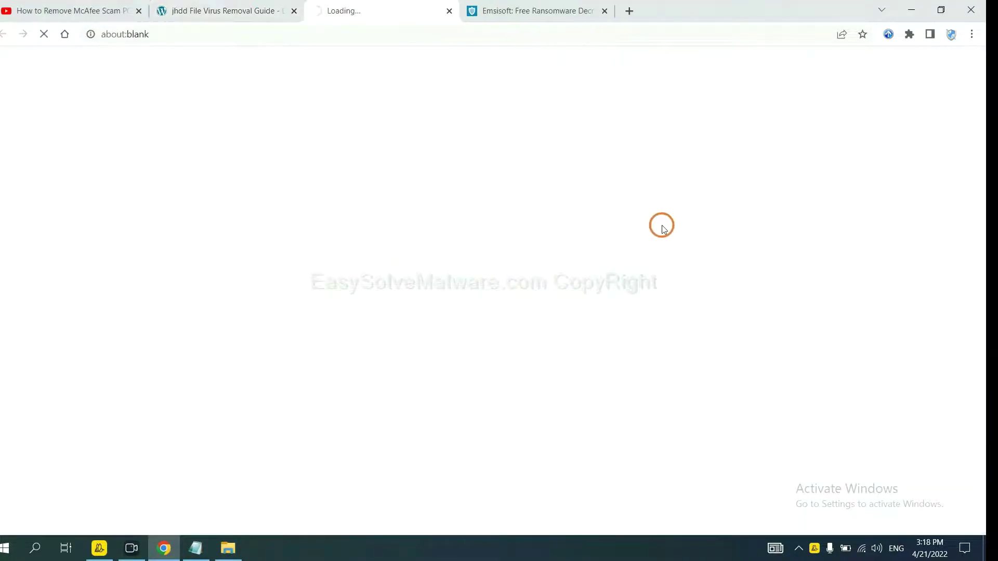
{"action": "scroll", "coordinate": [650, 222], "scroll_direction": "down", "scroll_amount": 3}
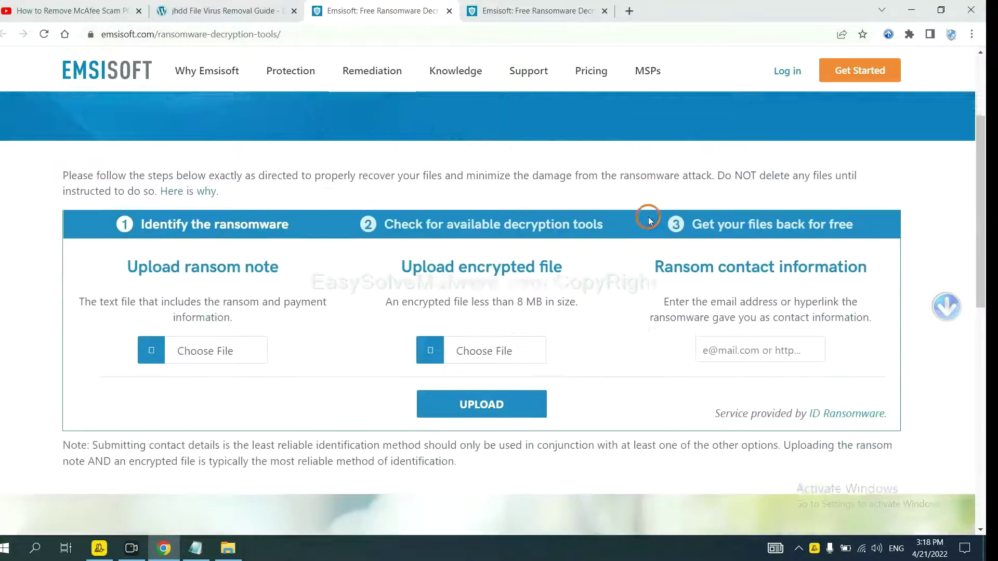
{"action": "scroll", "coordinate": [623, 229], "scroll_direction": "down", "scroll_amount": 1}
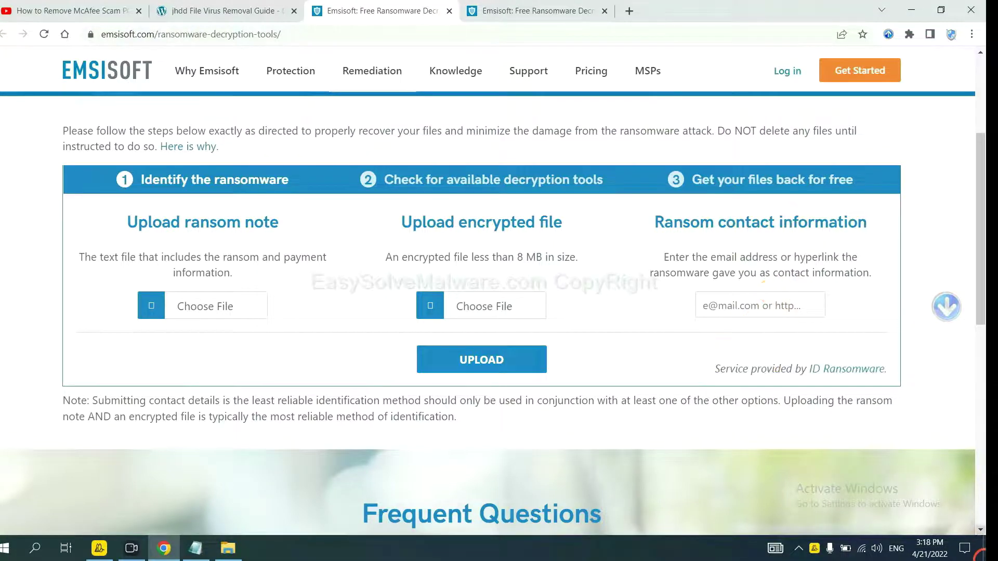
- Open the _readme.txt ransom note from the desktop and select its first contact e-mail address
{"action": "key", "text": "super+d"}
{"action": "double_click", "coordinate": [360, 318]}
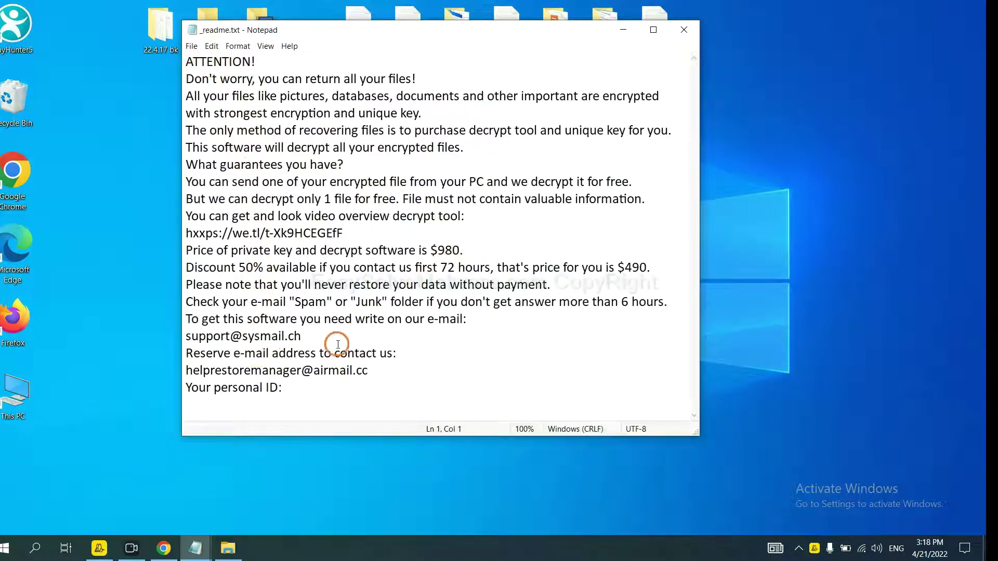
{"action": "left_click_drag", "start_coordinate": [320, 339], "coordinate": [161, 330]}
{"action": "key", "text": "ctrl+c"}
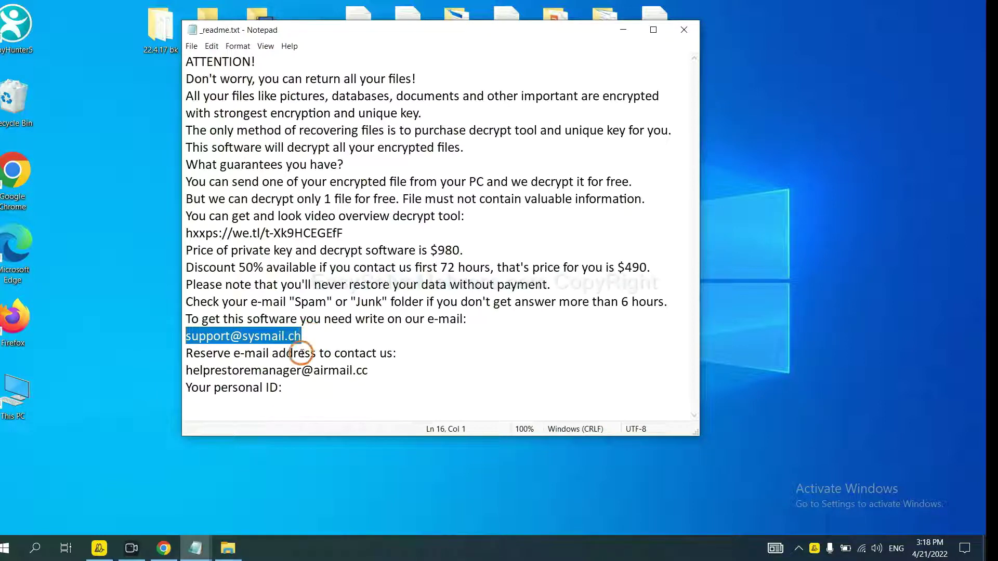
- Paste the ransom contact e-mail into Emsisoft's ransom contact field and upload it for identification
{"action": "left_click", "coordinate": [163, 548]}
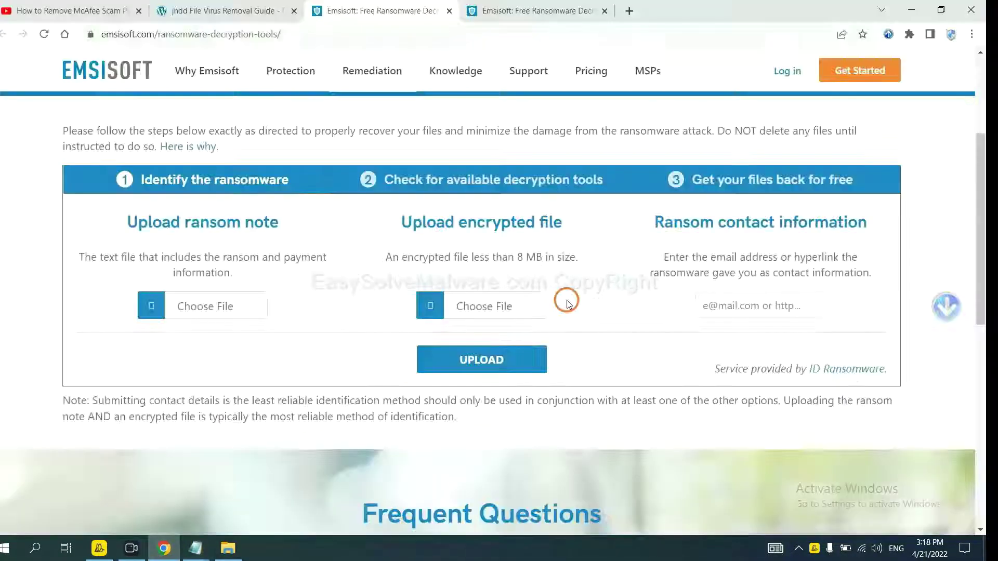
{"action": "left_click", "coordinate": [757, 307]}
{"action": "key", "text": "ctrl+v"}
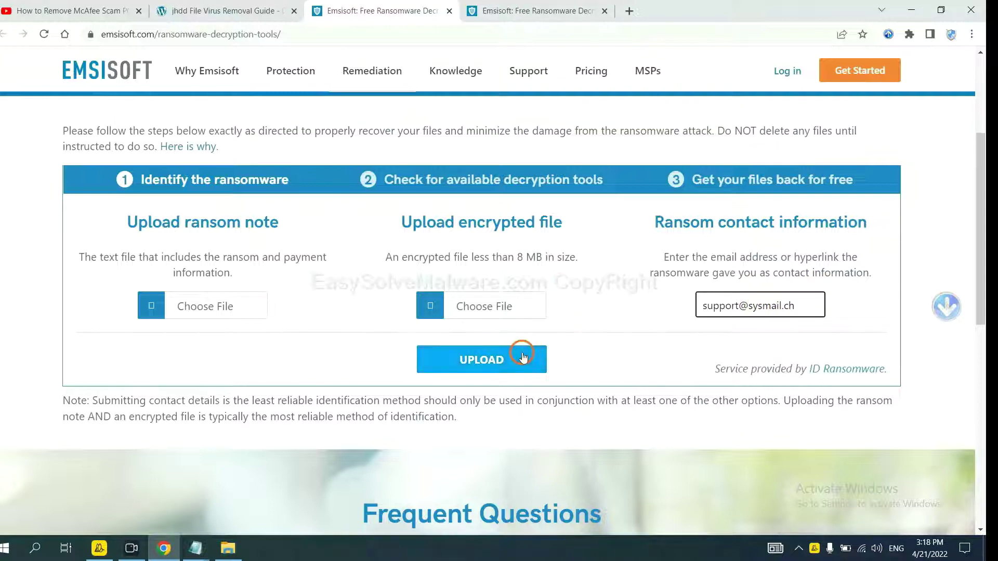
{"action": "left_click", "coordinate": [522, 359]}
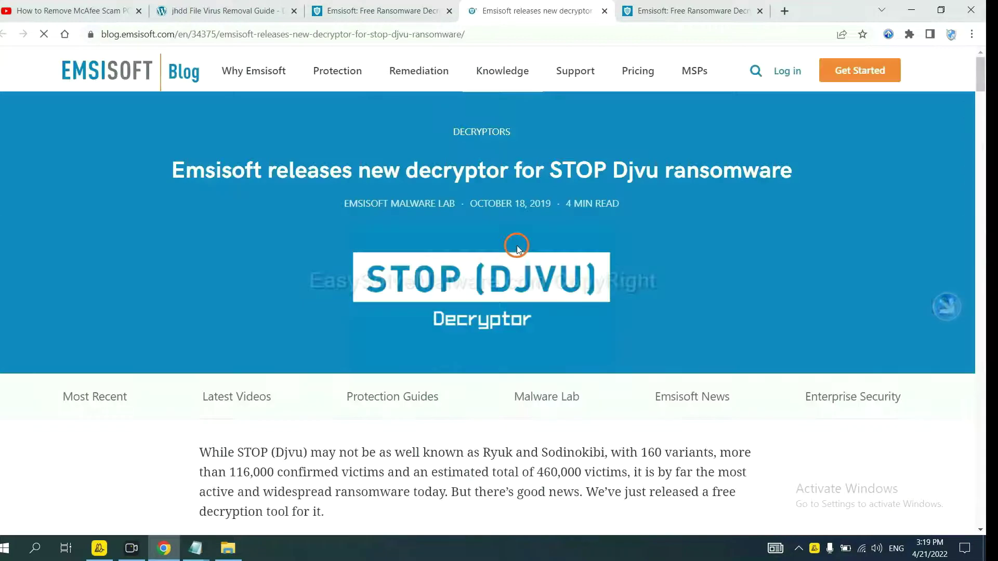
- Find the STOP Djvu decryptor link in the blog post and open its Emsisoft download page
{"action": "scroll", "coordinate": [520, 239], "scroll_direction": "down", "scroll_amount": 5}
{"action": "scroll", "coordinate": [498, 221], "scroll_direction": "down", "scroll_amount": 18}
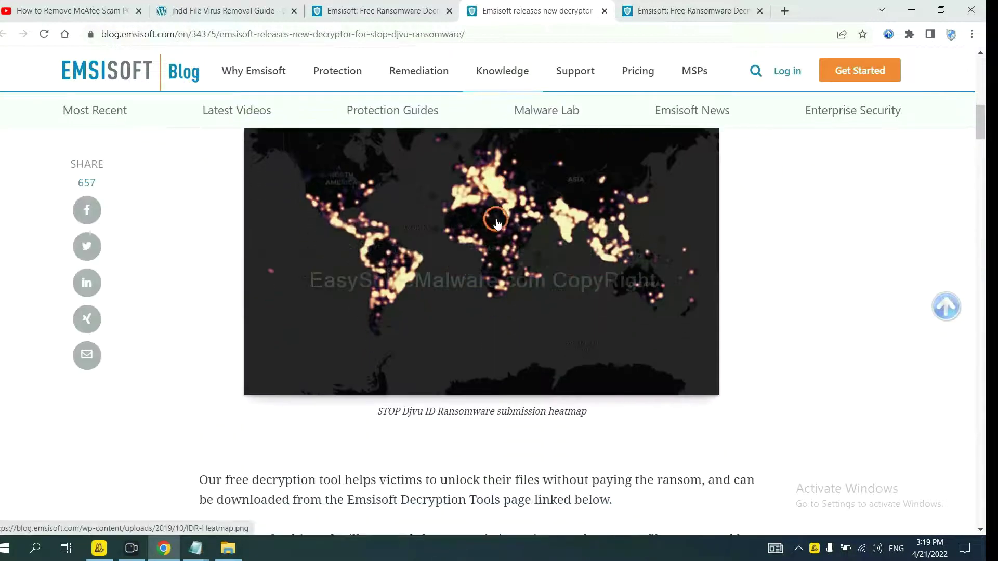
{"action": "scroll", "coordinate": [497, 220], "scroll_direction": "down", "scroll_amount": 10}
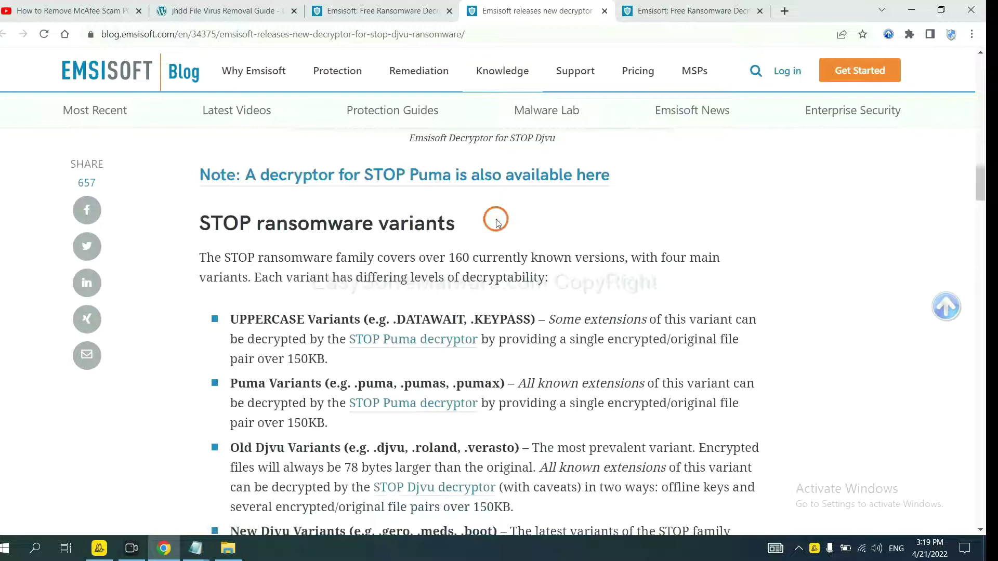
{"action": "scroll", "coordinate": [497, 220], "scroll_direction": "up", "scroll_amount": 2}
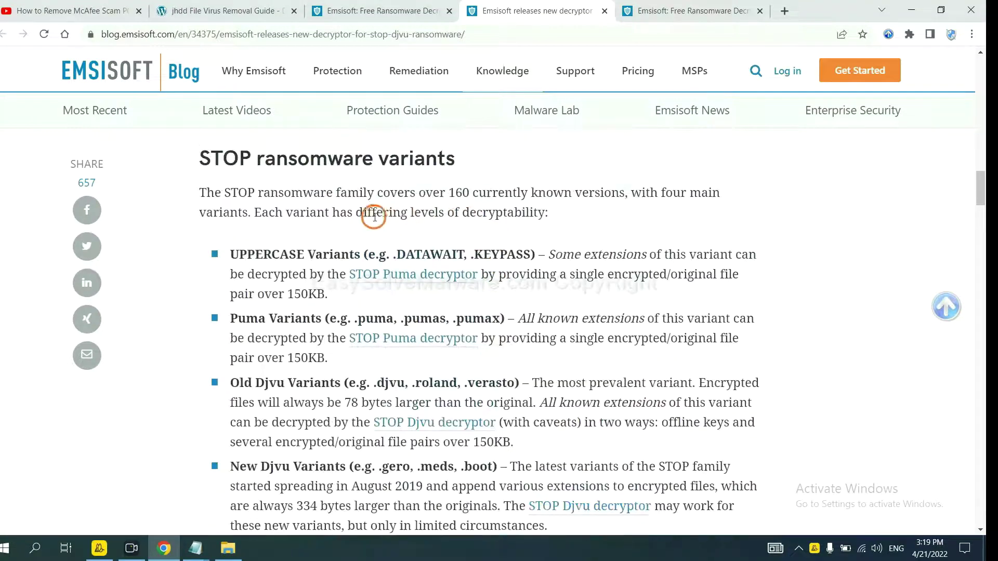
{"action": "scroll", "coordinate": [354, 255], "scroll_direction": "down", "scroll_amount": 1}
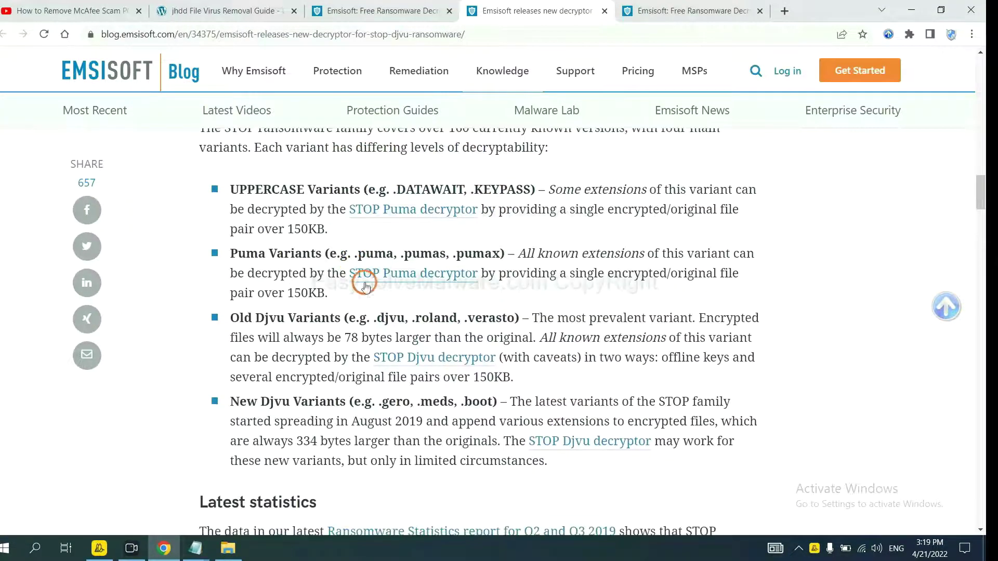
{"action": "scroll", "coordinate": [365, 285], "scroll_direction": "down", "scroll_amount": 2}
{"action": "scroll", "coordinate": [367, 285], "scroll_direction": "down", "scroll_amount": 1}
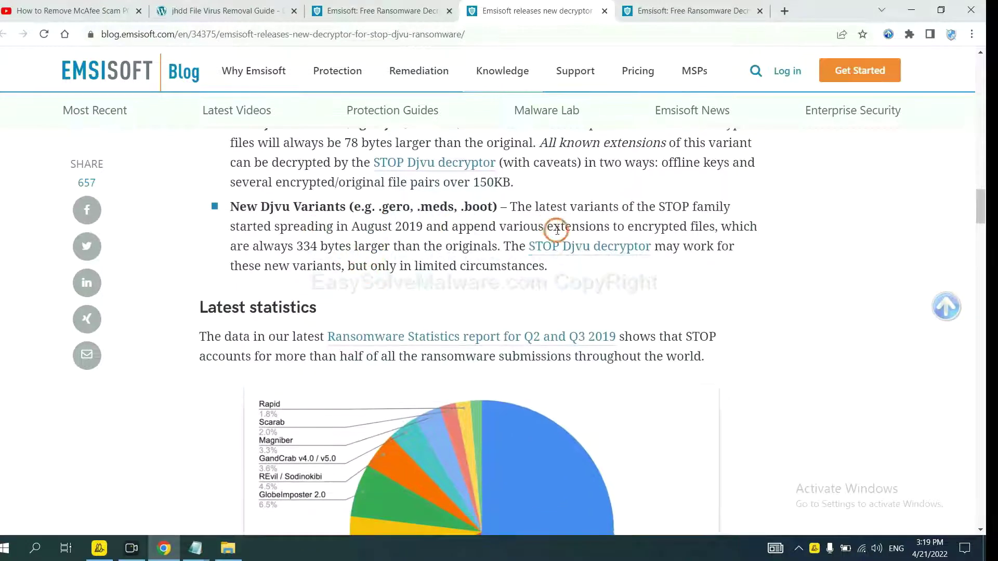
{"action": "left_click", "coordinate": [575, 252]}
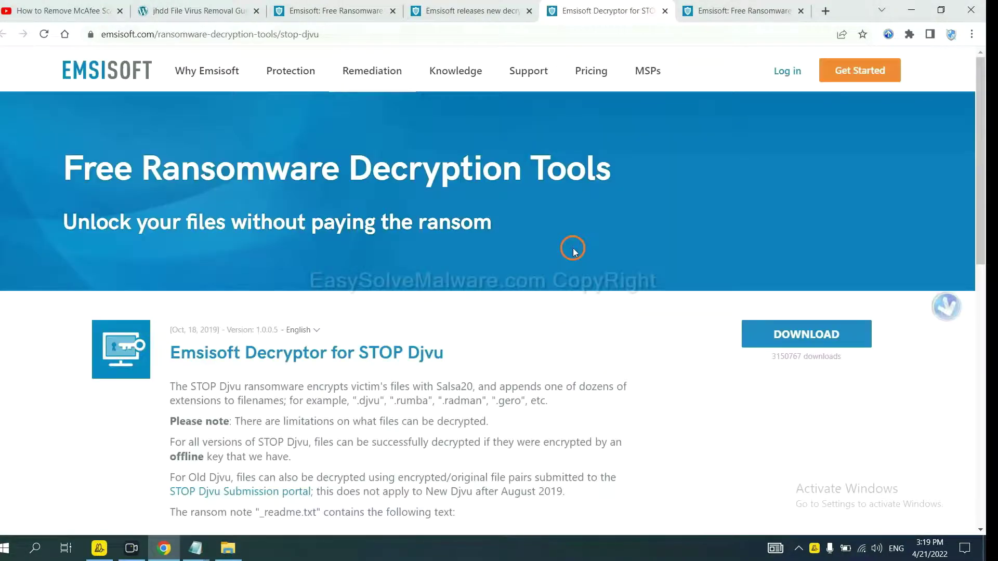
{"action": "scroll", "coordinate": [574, 249], "scroll_direction": "down", "scroll_amount": 1}
{"action": "scroll", "coordinate": [574, 248], "scroll_direction": "down", "scroll_amount": 1}
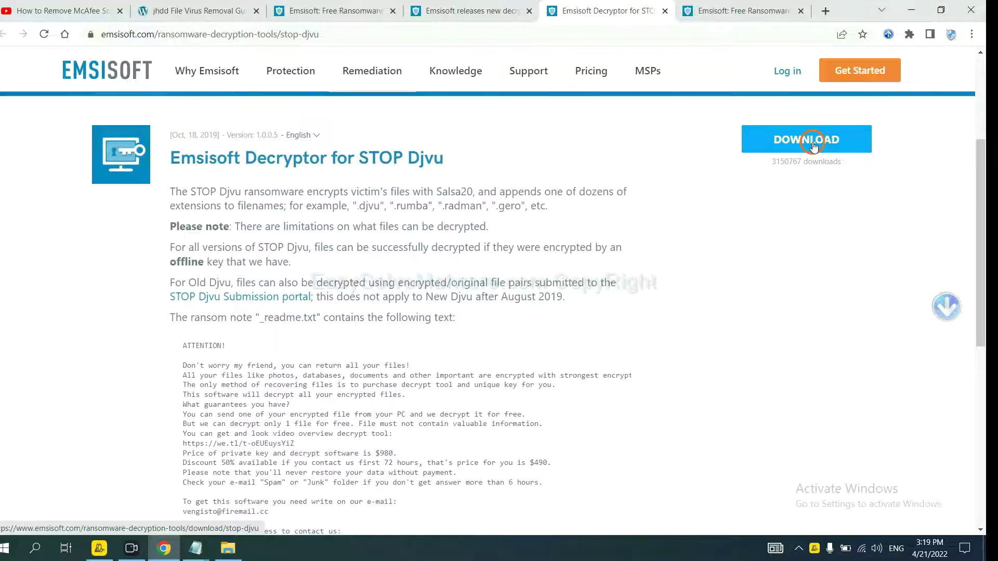
- Open the No More Ransom decryption tools page from the removal guide's link
{"action": "left_click", "coordinate": [161, 10]}
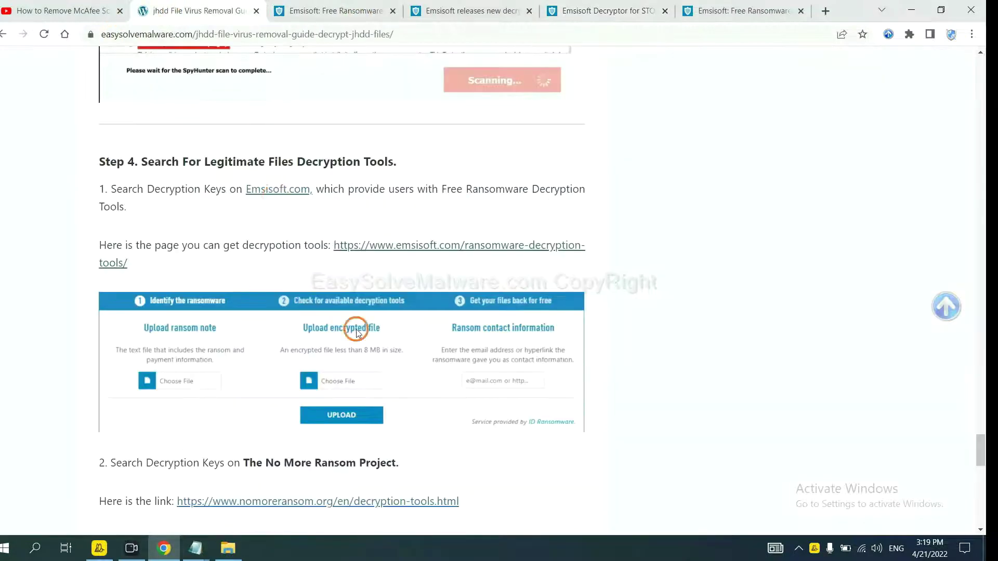
{"action": "scroll", "coordinate": [357, 333], "scroll_direction": "down", "scroll_amount": 6}
{"action": "left_click", "coordinate": [363, 176]}
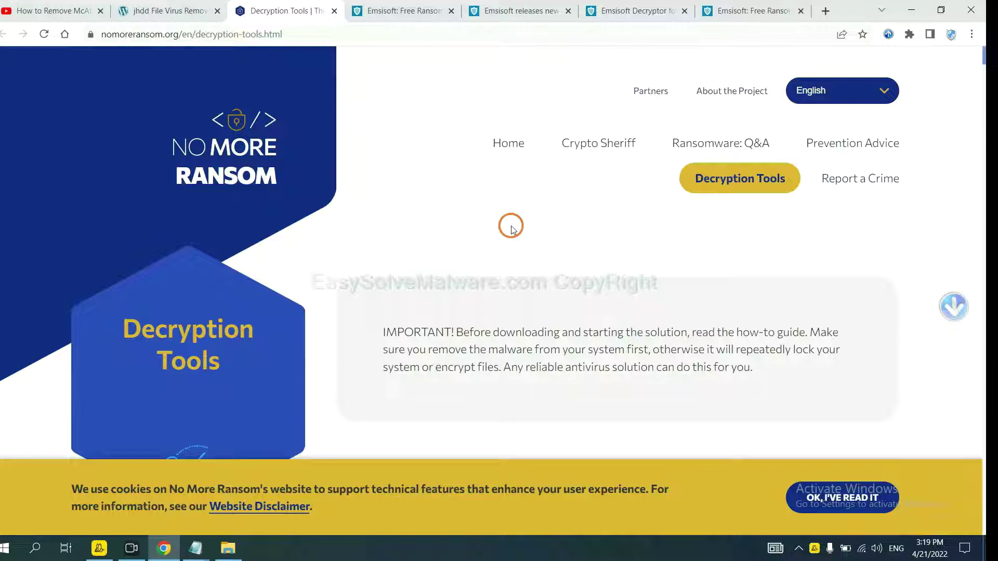
{"action": "scroll", "coordinate": [511, 227], "scroll_direction": "down", "scroll_amount": 3}
- Filter the decryption tools by 'djvu' and expand the djvu Ransom entry
{"action": "left_click", "coordinate": [494, 304]}
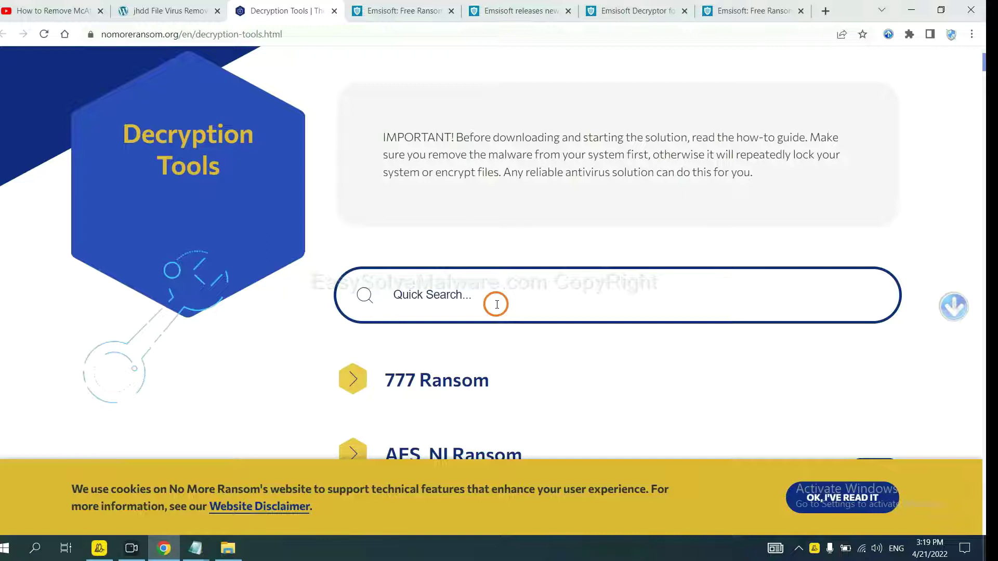
{"action": "type", "text": "djv"}
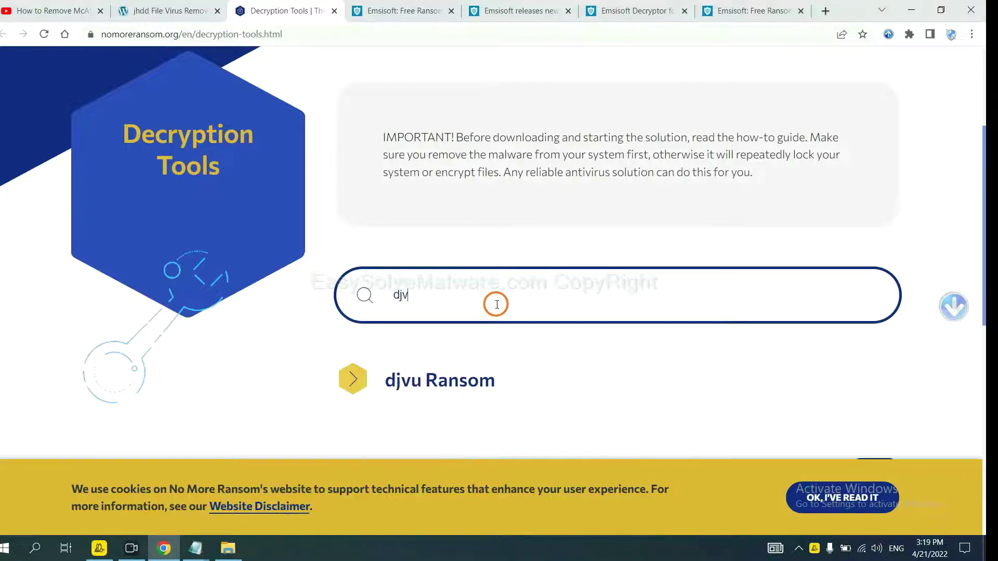
{"action": "type", "text": "u"}
{"action": "scroll", "coordinate": [466, 363], "scroll_direction": "down", "scroll_amount": 1}
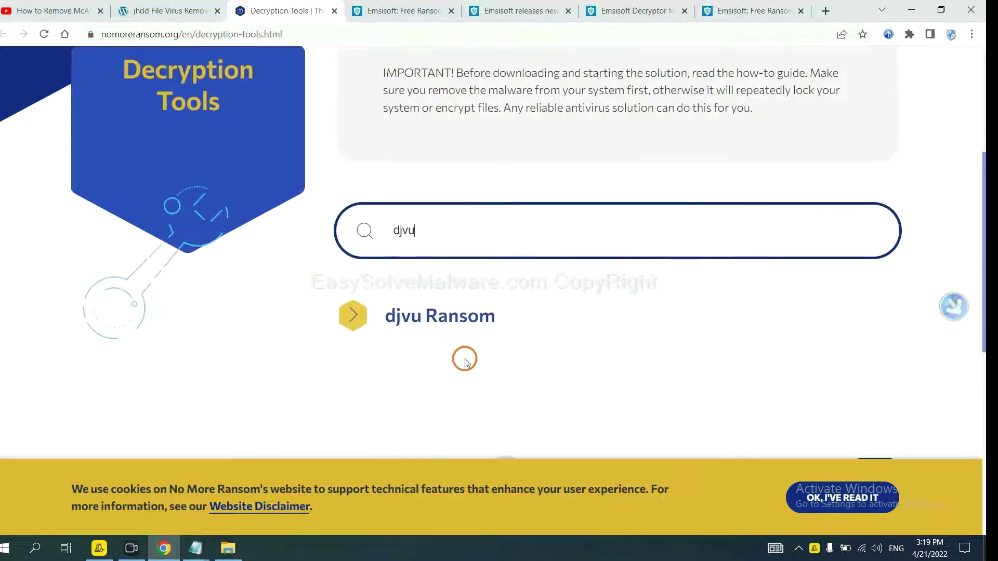
{"action": "left_click", "coordinate": [457, 316]}
{"action": "scroll", "coordinate": [538, 343], "scroll_direction": "down", "scroll_amount": 3}
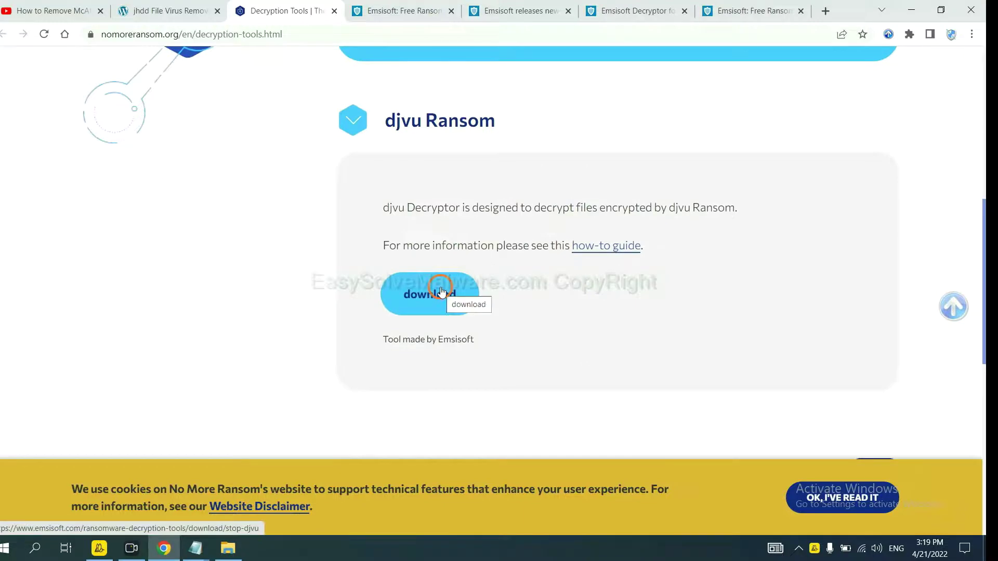
{"action": "scroll", "coordinate": [608, 289], "scroll_direction": "up", "scroll_amount": 8}
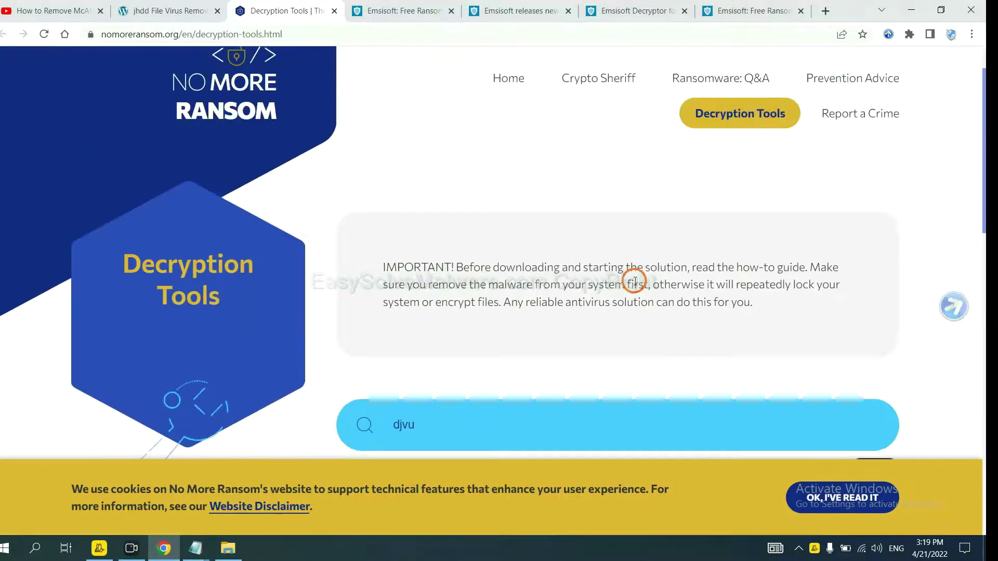